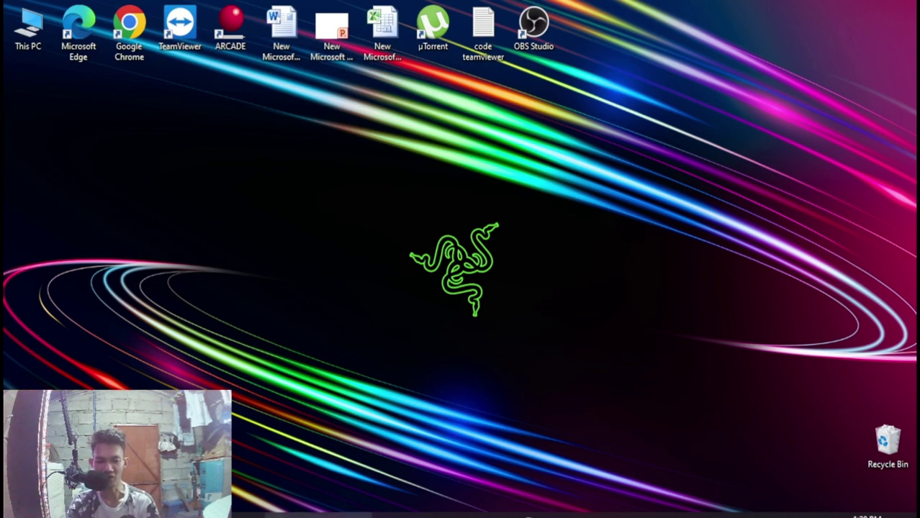
- Go back to the PC ARCADE folder and look over the emulator folders from Dolphin-x64 to WinKawaks
{"action": "left_click", "coordinate": [324, 513]}
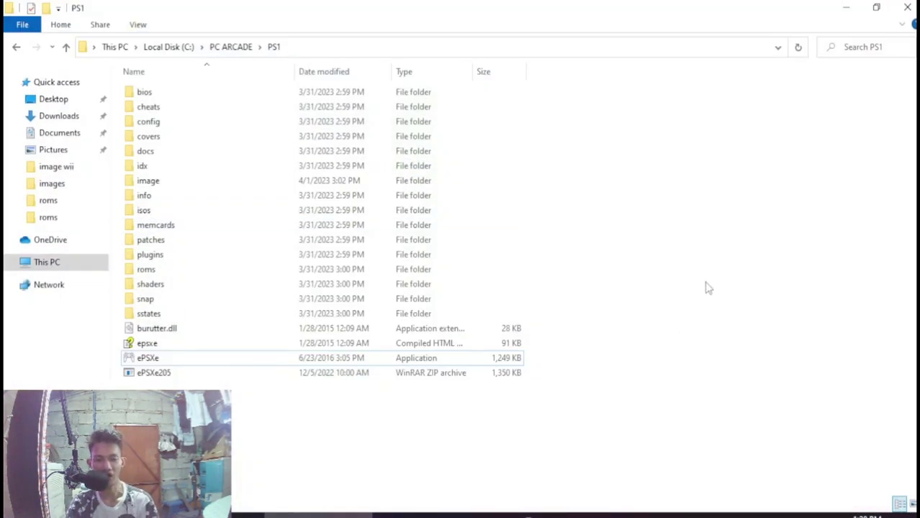
{"action": "left_click", "coordinate": [17, 48]}
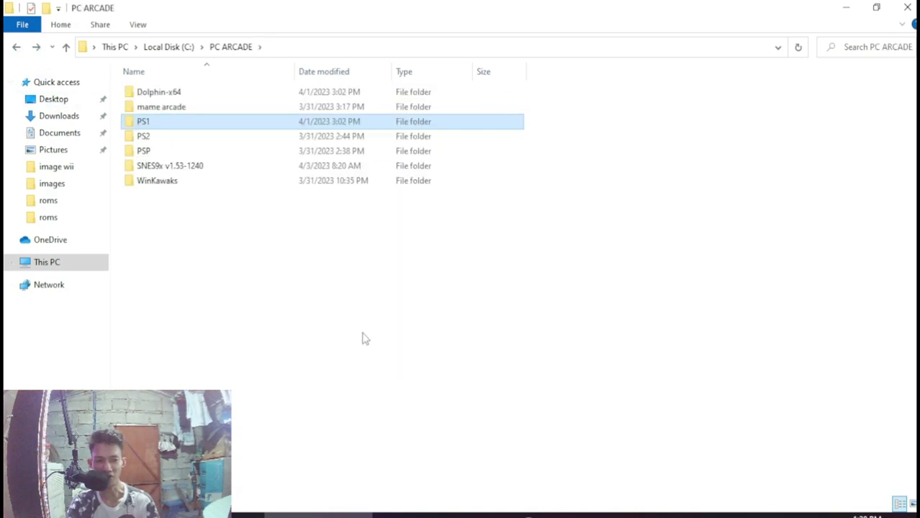
{"action": "left_click", "coordinate": [220, 247]}
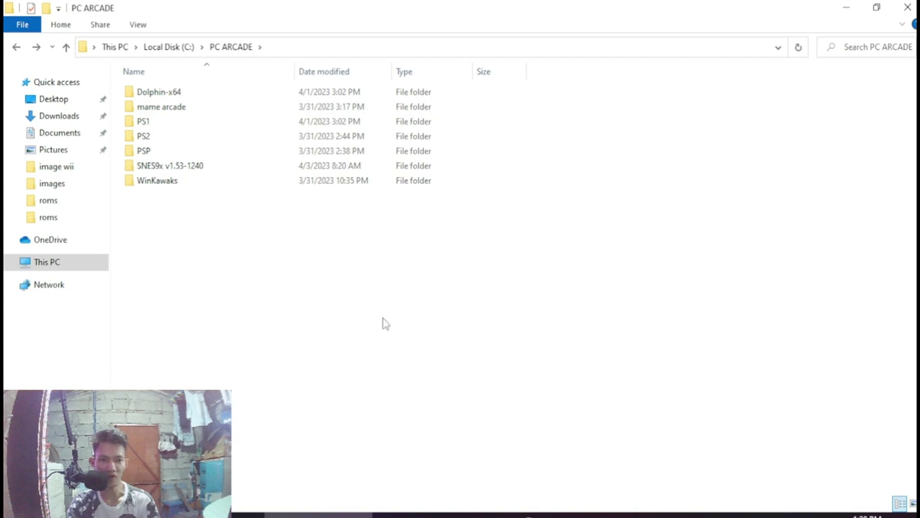
{"action": "left_click_drag", "start_coordinate": [264, 281], "coordinate": [133, 86]}
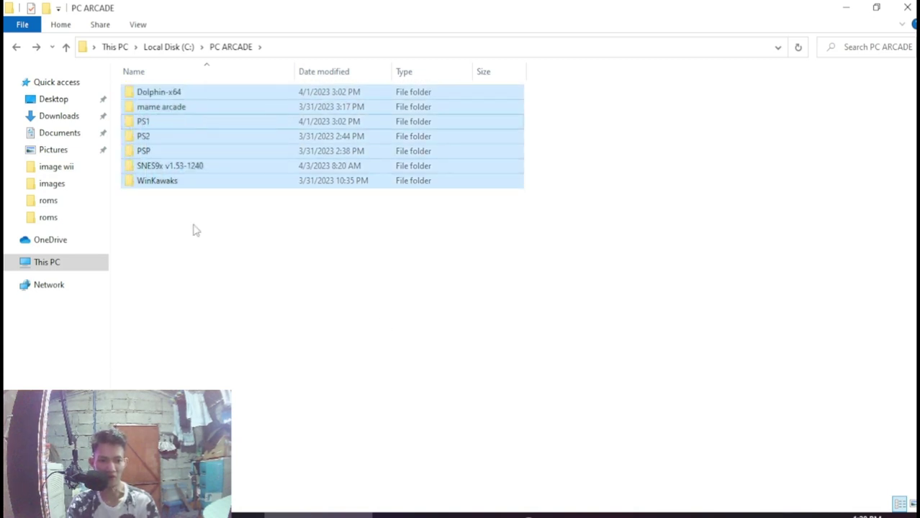
{"action": "left_click", "coordinate": [195, 231]}
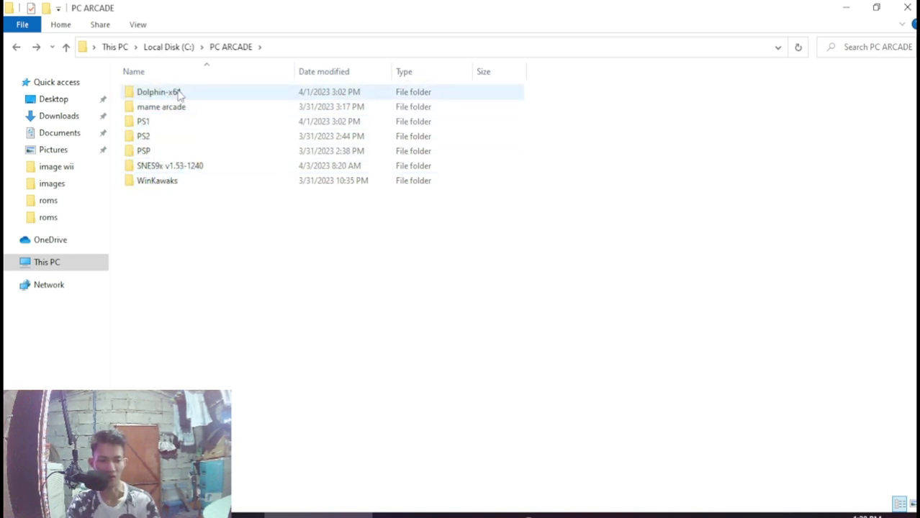
{"action": "left_click", "coordinate": [178, 95]}
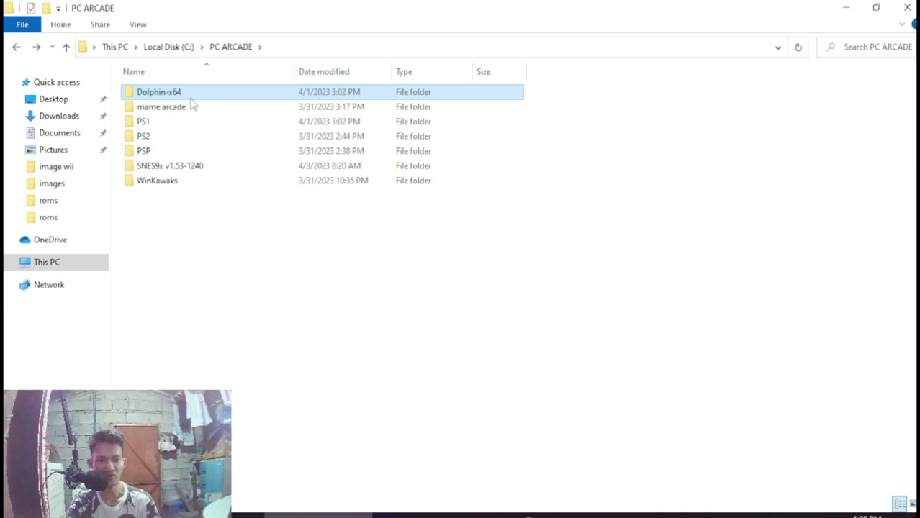
{"action": "left_click", "coordinate": [157, 109]}
{"action": "left_click", "coordinate": [153, 124]}
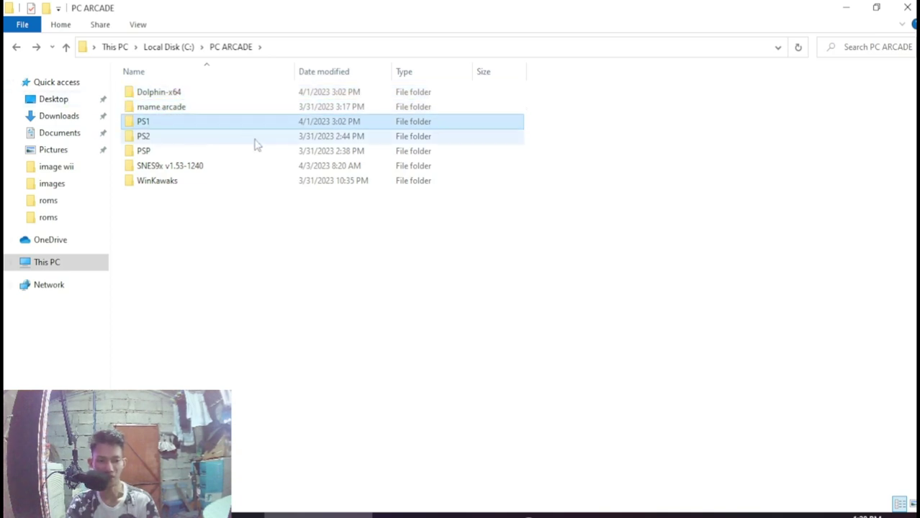
{"action": "left_click", "coordinate": [205, 144]}
{"action": "left_click", "coordinate": [233, 153]}
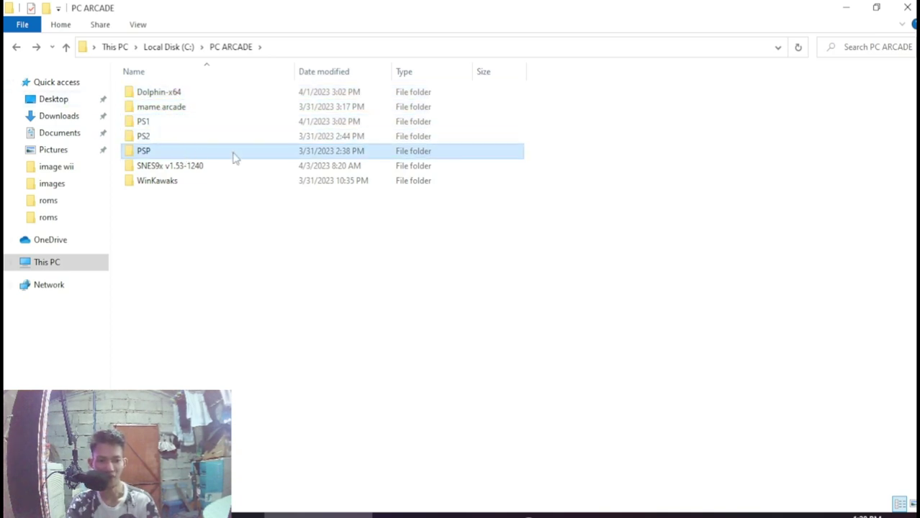
{"action": "left_click", "coordinate": [245, 168]}
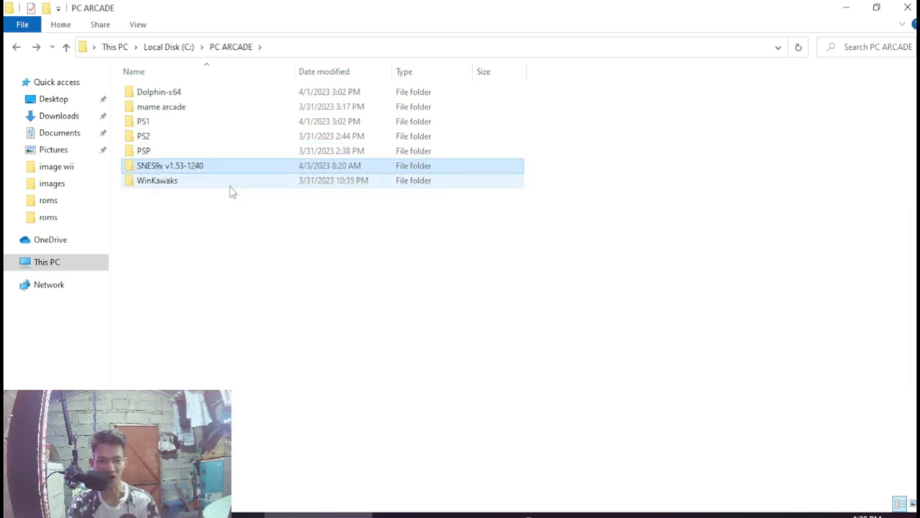
{"action": "left_click", "coordinate": [188, 183]}
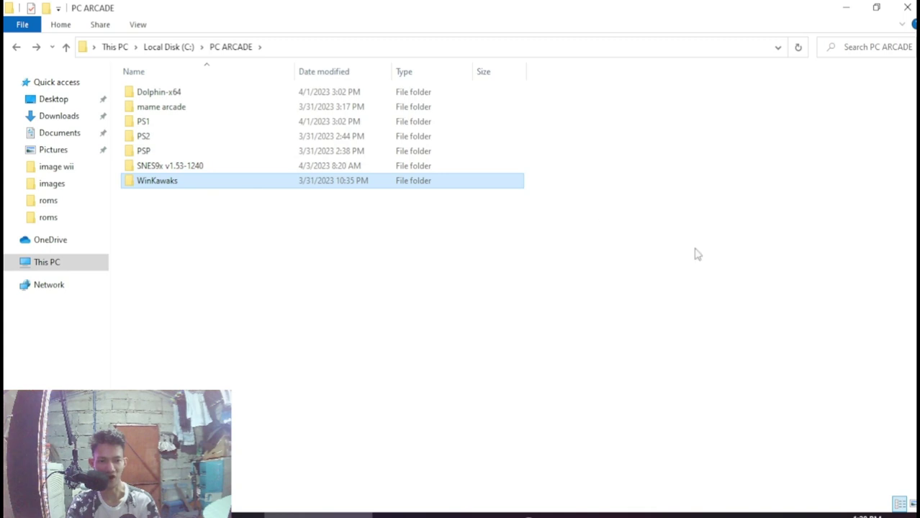
{"action": "left_click", "coordinate": [642, 269]}
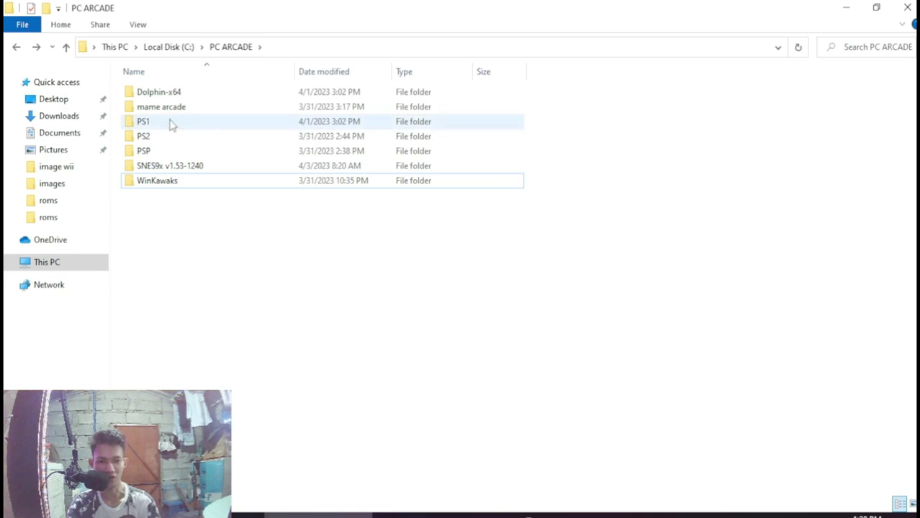
- Launch the ePSXe application from the PS1 folder and move its window clear of the folder's file names
{"action": "double_click", "coordinate": [144, 121]}
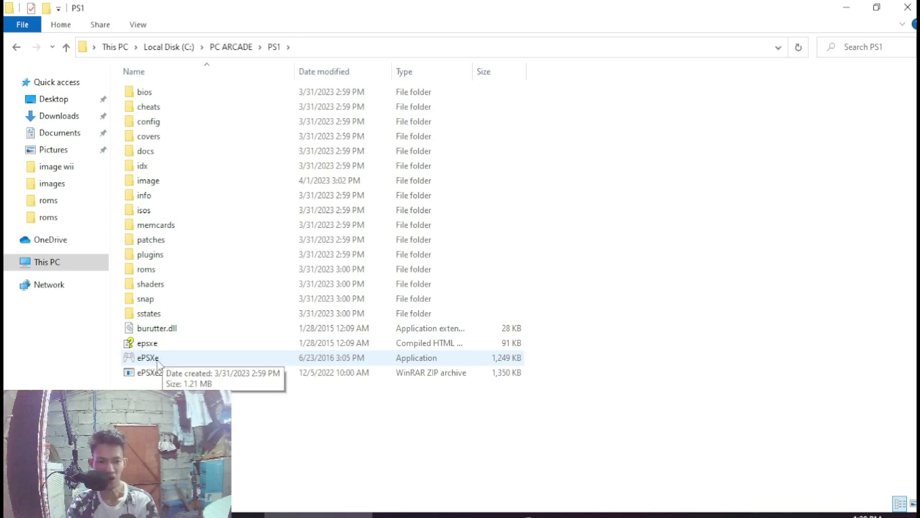
{"action": "double_click", "coordinate": [201, 360]}
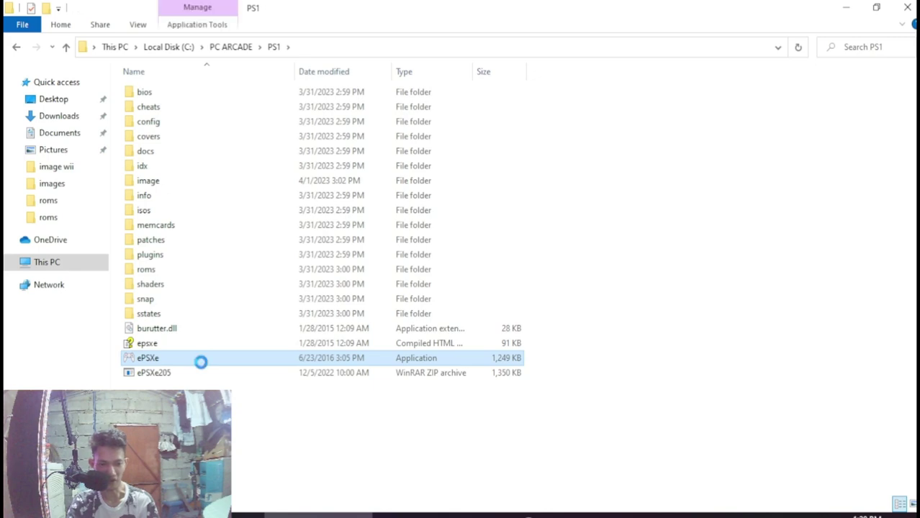
{"action": "right_click", "coordinate": [194, 360]}
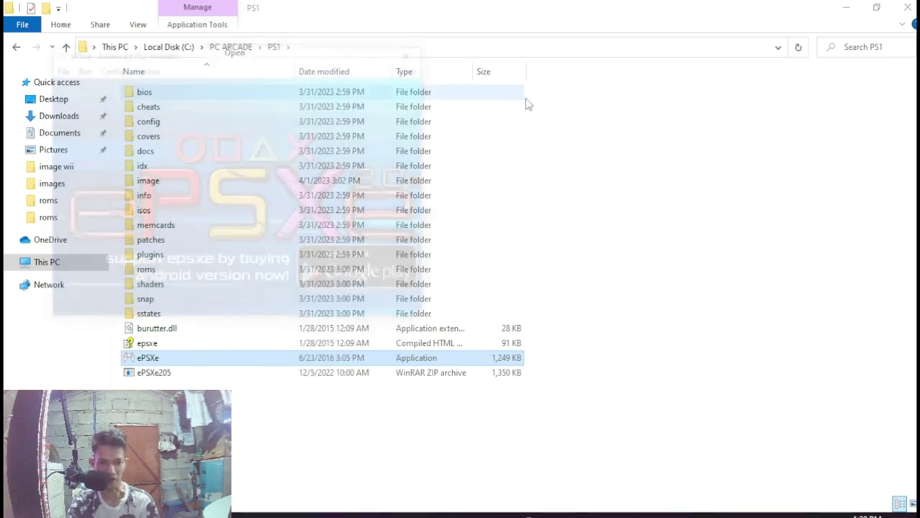
{"action": "left_click_drag", "start_coordinate": [292, 56], "coordinate": [486, 115]}
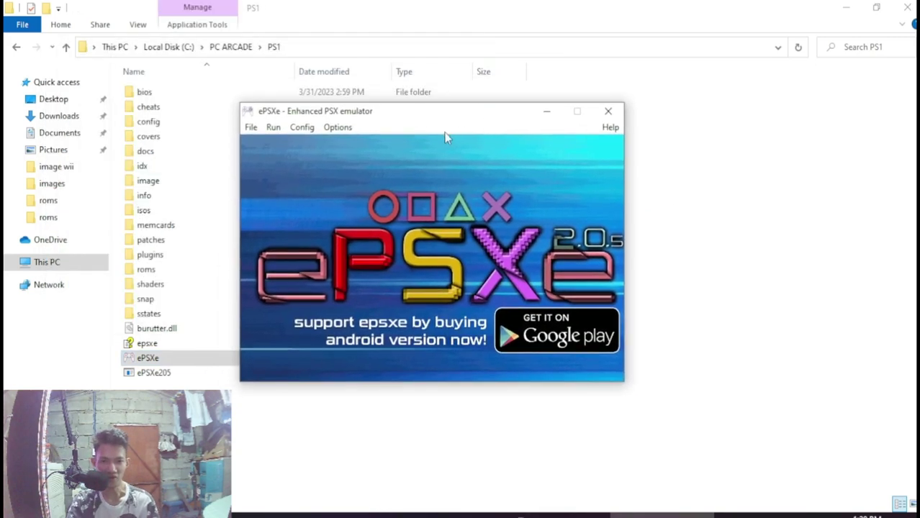
{"action": "left_click_drag", "start_coordinate": [421, 118], "coordinate": [395, 150]}
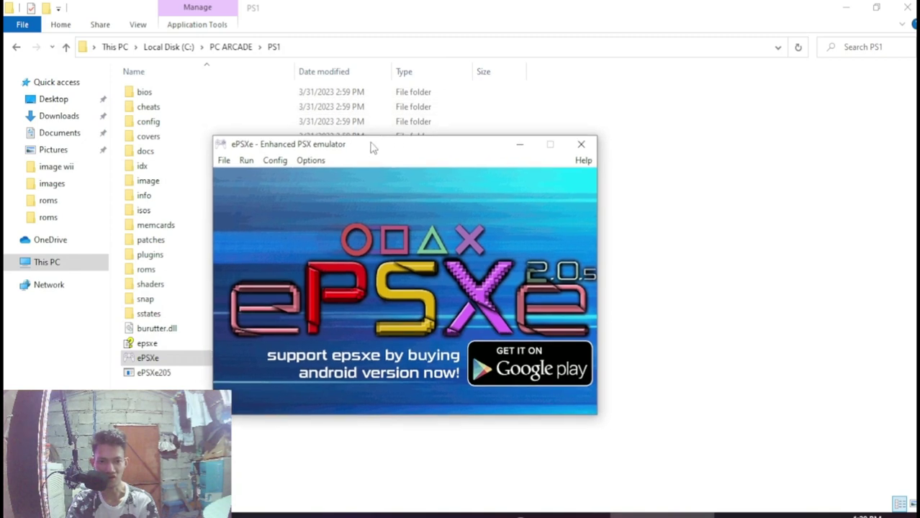
- Set the emulator's CPU overclocking to x1 and check the selected multiplier
{"action": "left_click", "coordinate": [311, 161]}
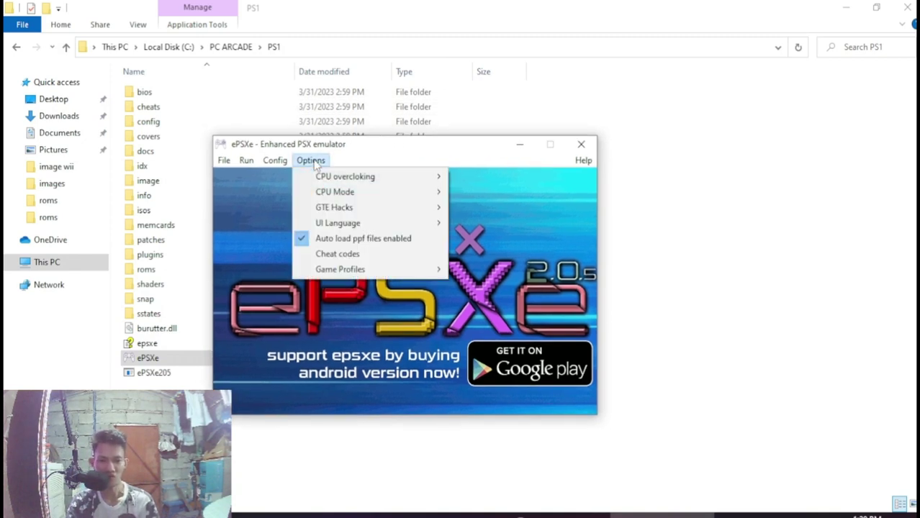
{"action": "mouse_move", "coordinate": [319, 177]}
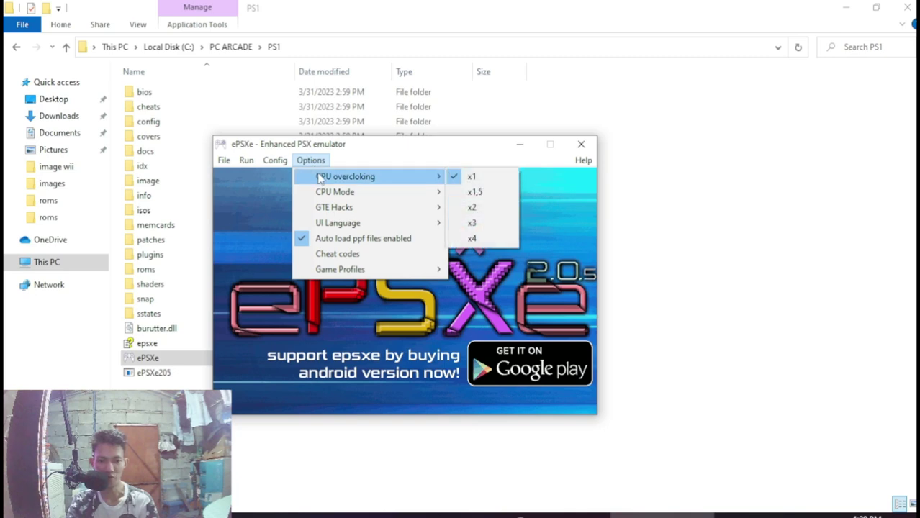
{"action": "left_click", "coordinate": [484, 183]}
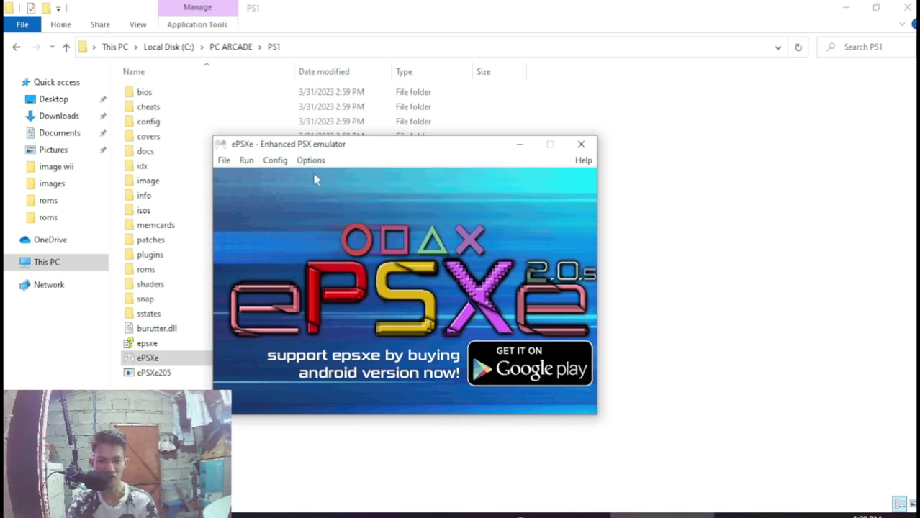
{"action": "left_click", "coordinate": [311, 160]}
{"action": "mouse_move", "coordinate": [346, 180]}
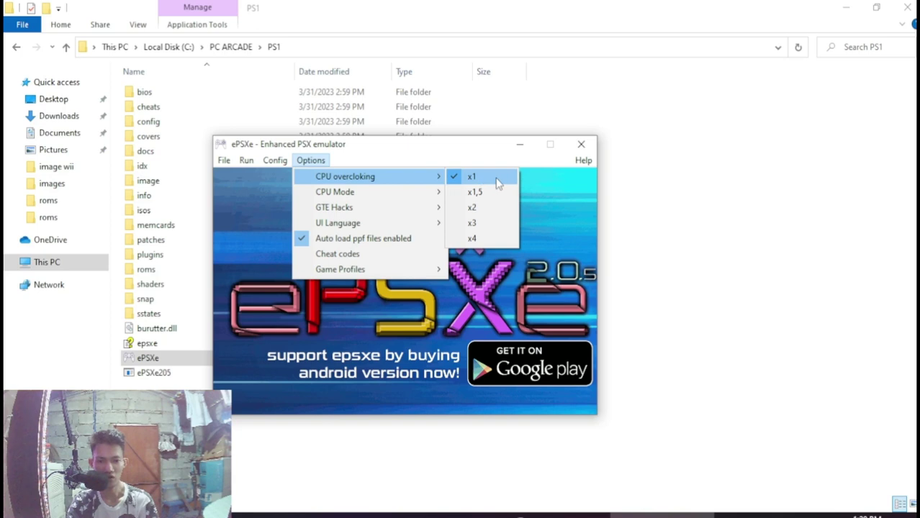
- Open the emulator's video configuration, move the dialog fully into view and review the window size fields
{"action": "mouse_move", "coordinate": [277, 162]}
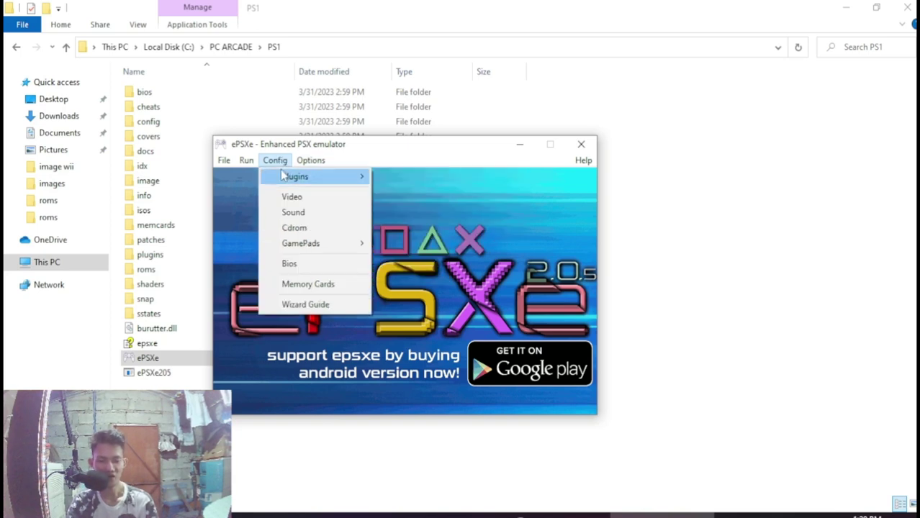
{"action": "mouse_move", "coordinate": [284, 179]}
{"action": "mouse_move", "coordinate": [312, 160]}
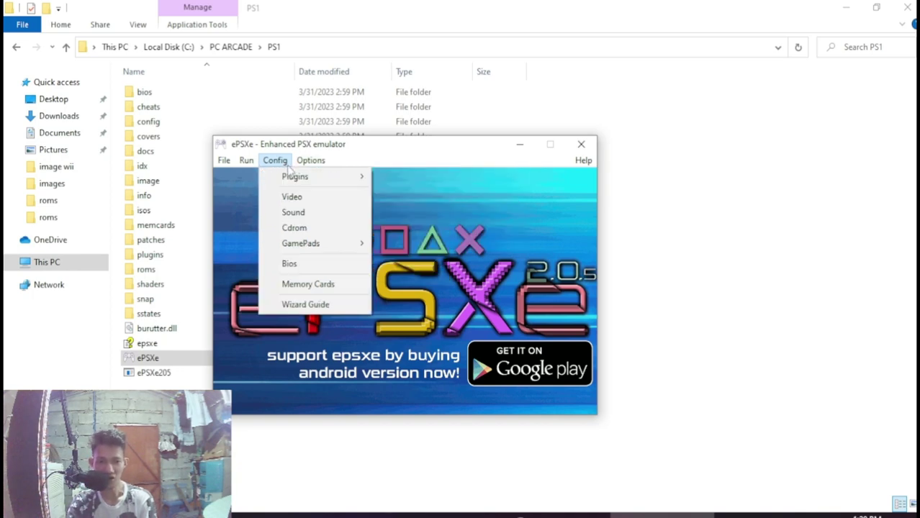
{"action": "left_click", "coordinate": [306, 203]}
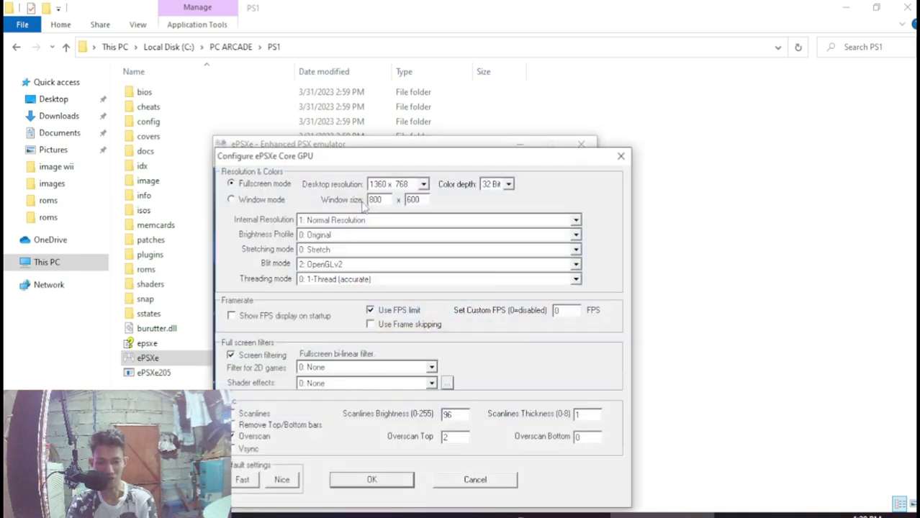
{"action": "left_click_drag", "start_coordinate": [424, 164], "coordinate": [437, 97]}
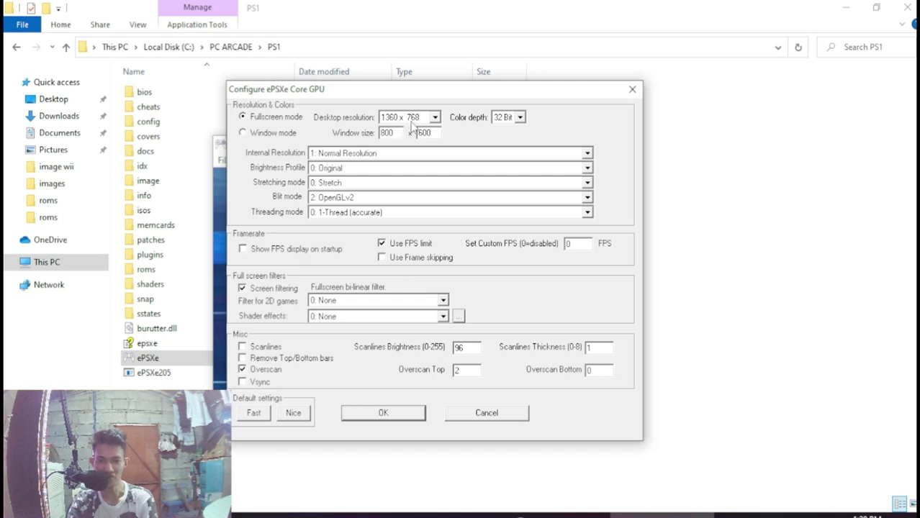
{"action": "double_click", "coordinate": [389, 132]}
{"action": "key", "text": "Tab"}
{"action": "left_click", "coordinate": [384, 136]}
{"action": "key", "text": "shift+Tab"}
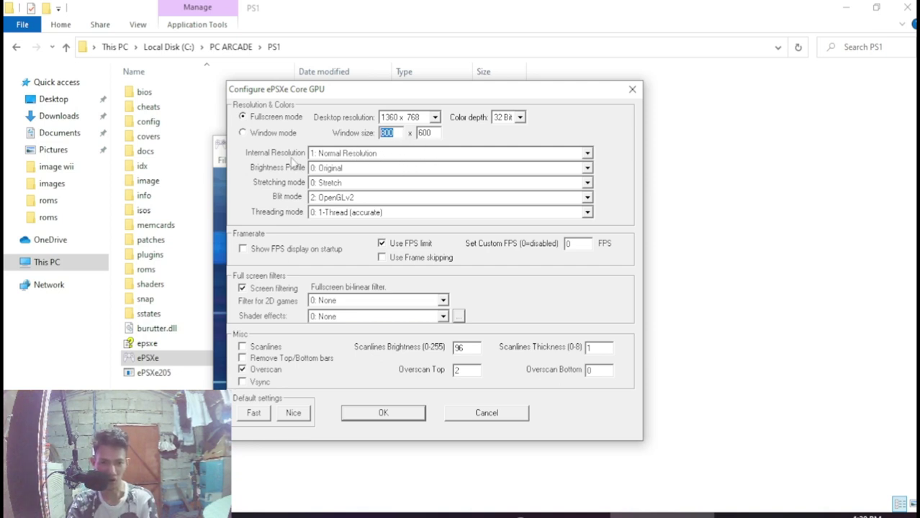
- Set the internal resolution to 1: Normal Resolution, the brightness profile to 0: Original and the stretching mode to 0: Stretch
{"action": "left_click", "coordinate": [418, 153]}
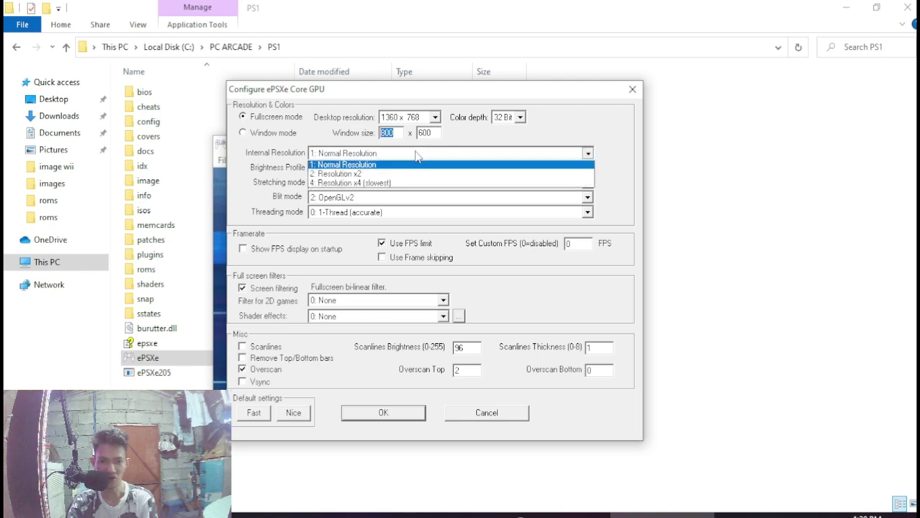
{"action": "left_click", "coordinate": [368, 167]}
{"action": "left_click", "coordinate": [587, 169]}
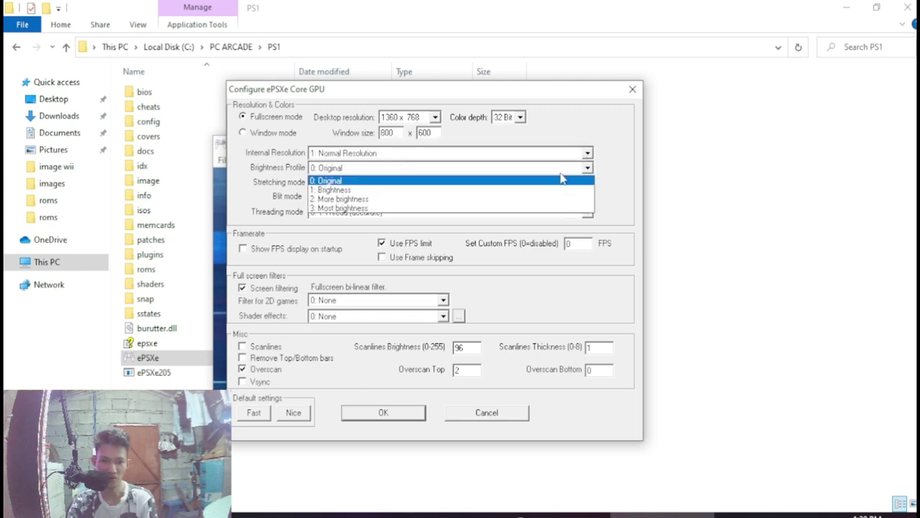
{"action": "left_click", "coordinate": [402, 183]}
{"action": "left_click", "coordinate": [583, 183]}
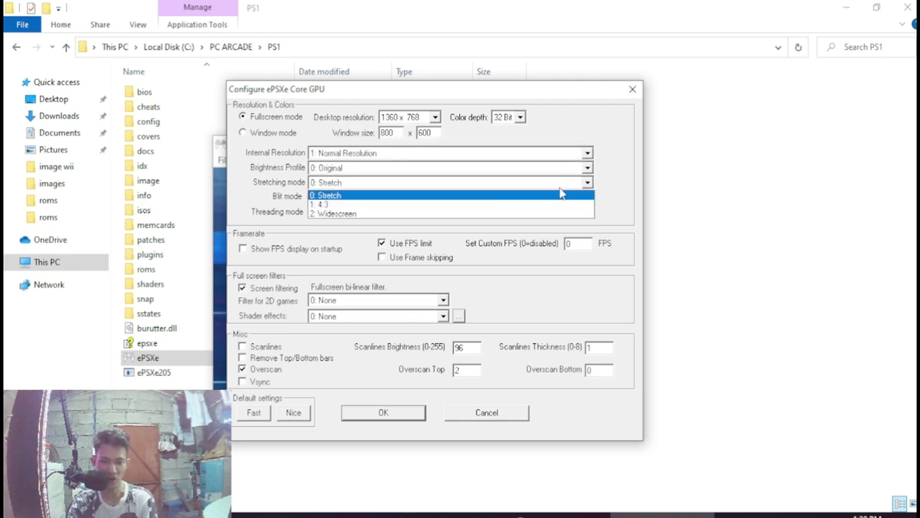
{"action": "left_click", "coordinate": [333, 196]}
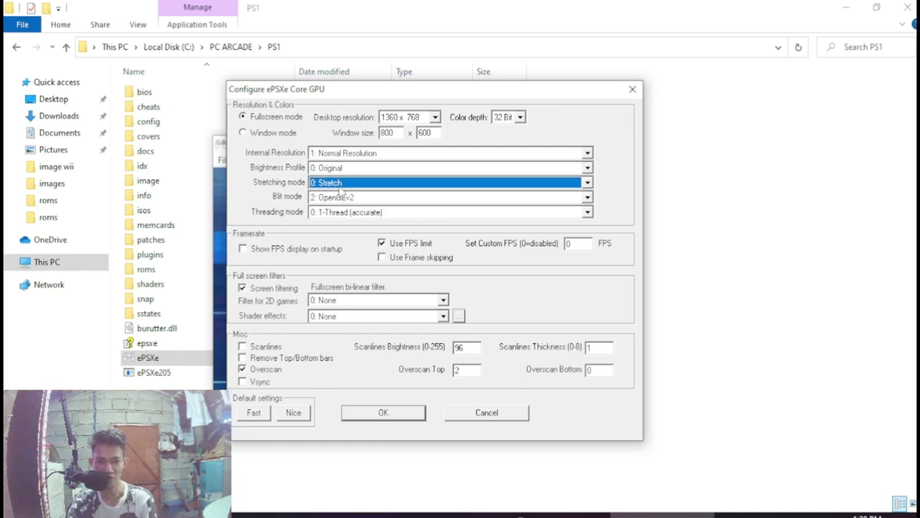
- Set the blit mode to 2: OpenGLv2 and the threading mode to 0: 1-Thread (accurate), and accept the video settings
{"action": "left_click", "coordinate": [588, 198]}
{"action": "left_click", "coordinate": [368, 221]}
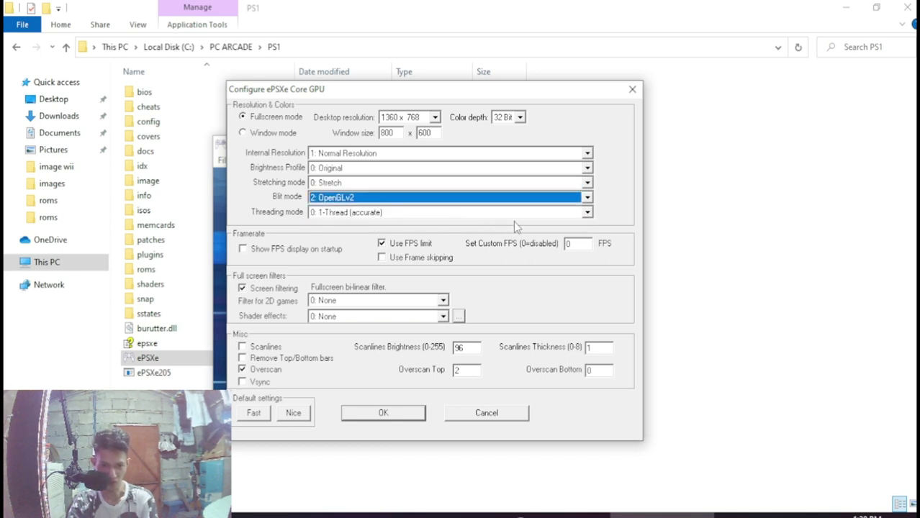
{"action": "left_click", "coordinate": [587, 214]}
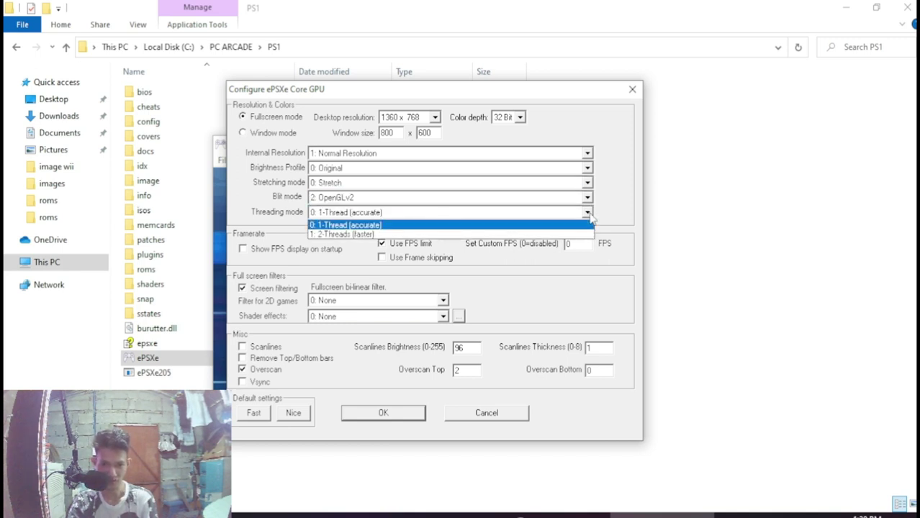
{"action": "left_click", "coordinate": [425, 221]}
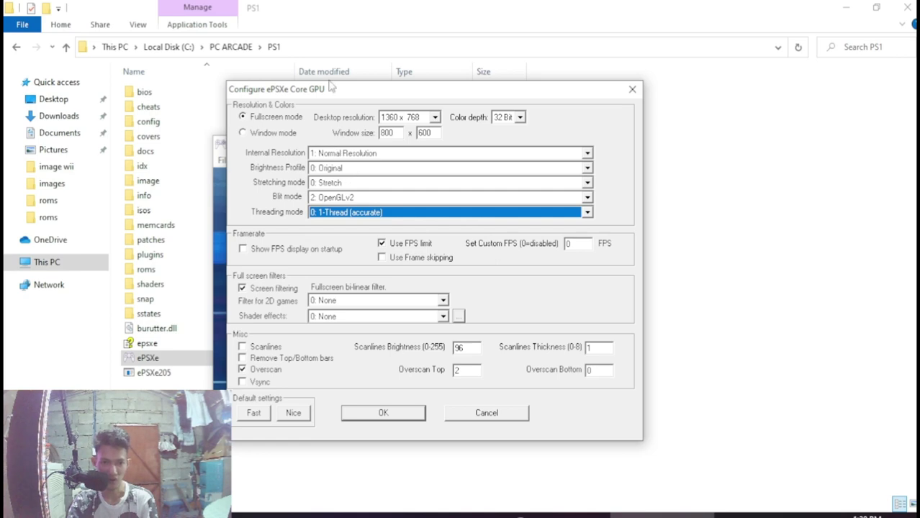
{"action": "left_click", "coordinate": [382, 412]}
- Open the emulator's BIOS configuration and browse for a BIOS file in C:\PC ARCADE\PS1\bios
{"action": "left_click", "coordinate": [275, 160]}
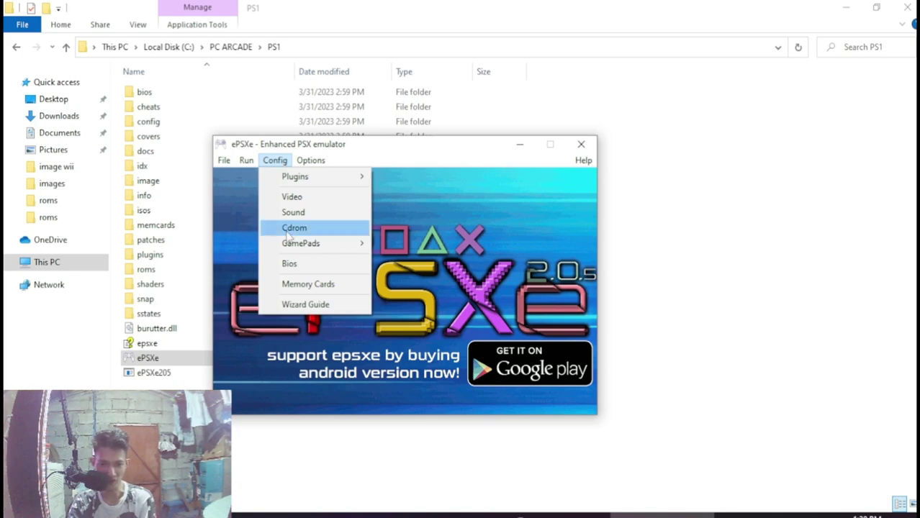
{"action": "left_click", "coordinate": [364, 265]}
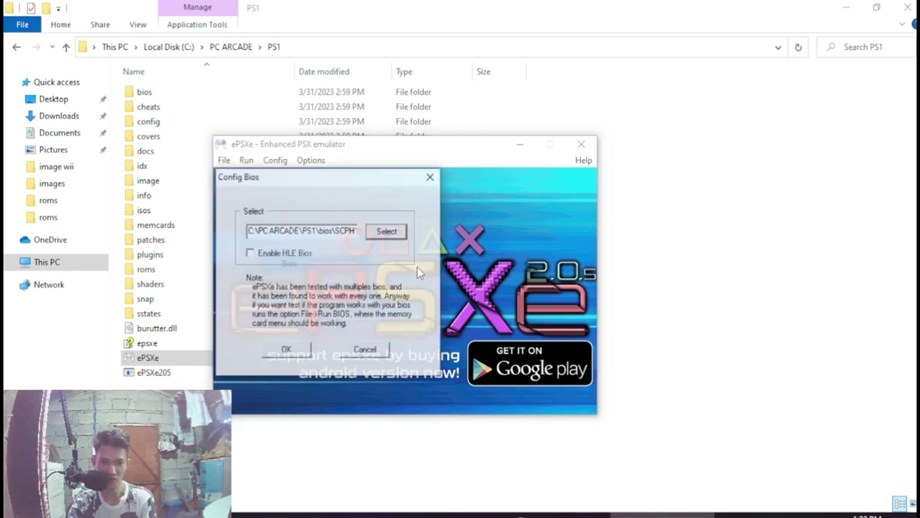
{"action": "left_click", "coordinate": [391, 233]}
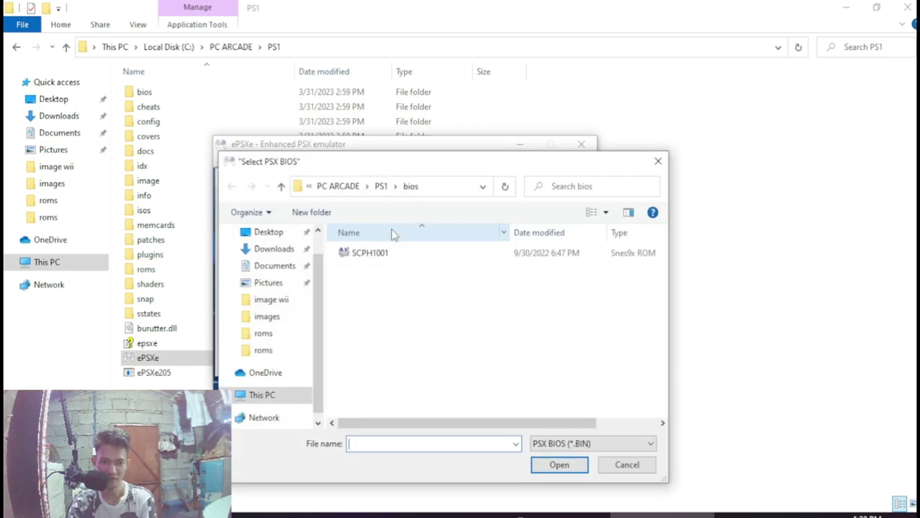
{"action": "left_click", "coordinate": [265, 398]}
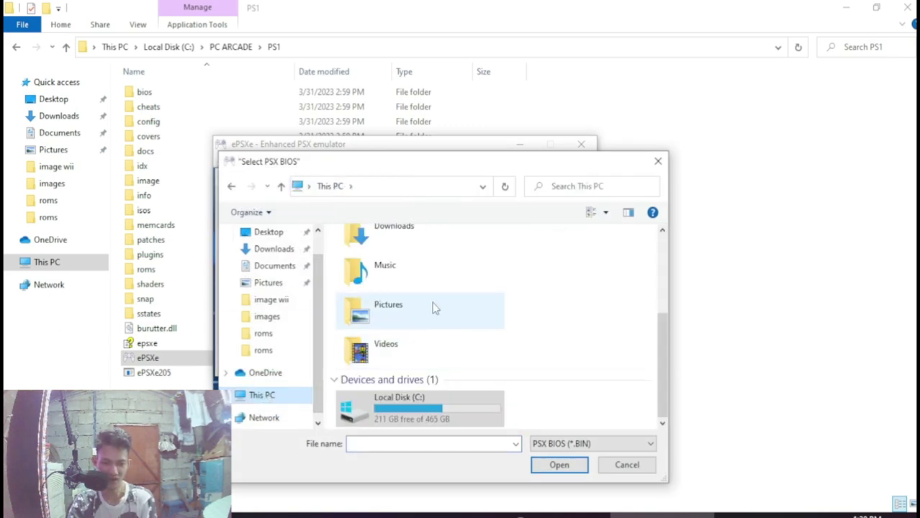
{"action": "double_click", "coordinate": [411, 411]}
{"action": "double_click", "coordinate": [382, 298]}
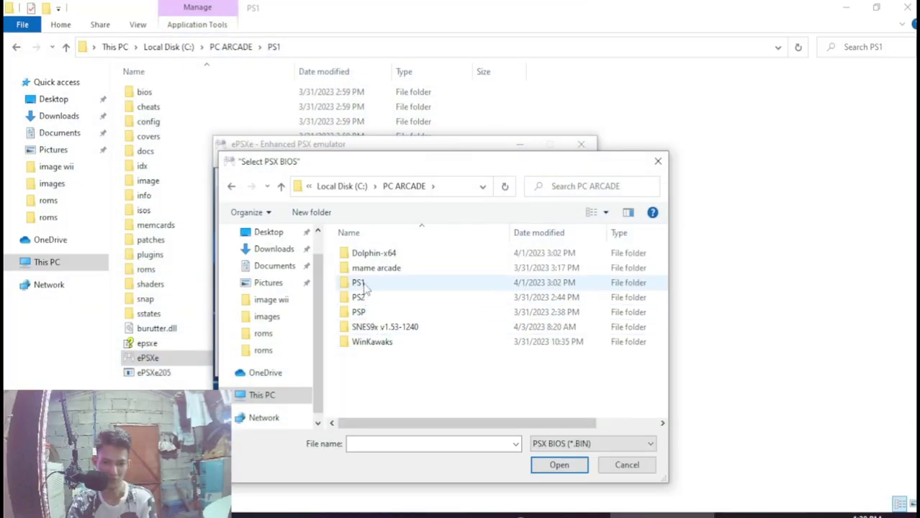
{"action": "double_click", "coordinate": [360, 283]}
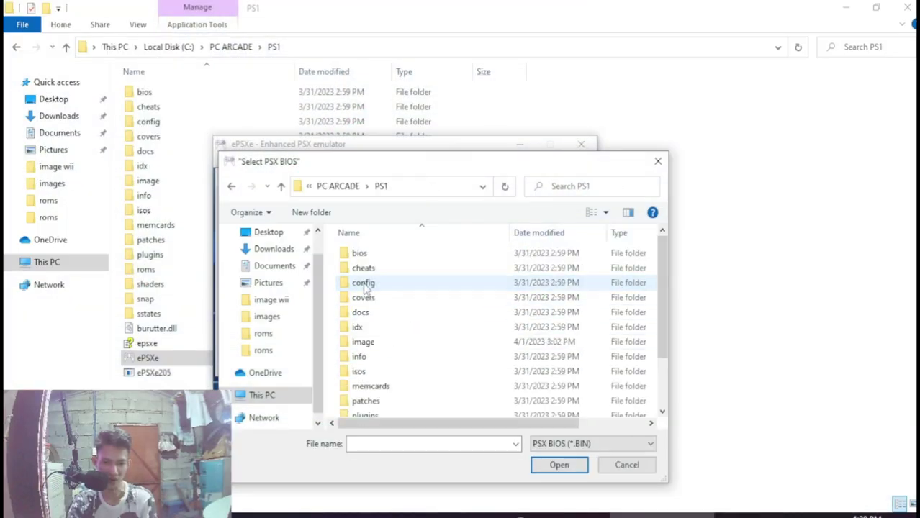
{"action": "left_click", "coordinate": [360, 253]}
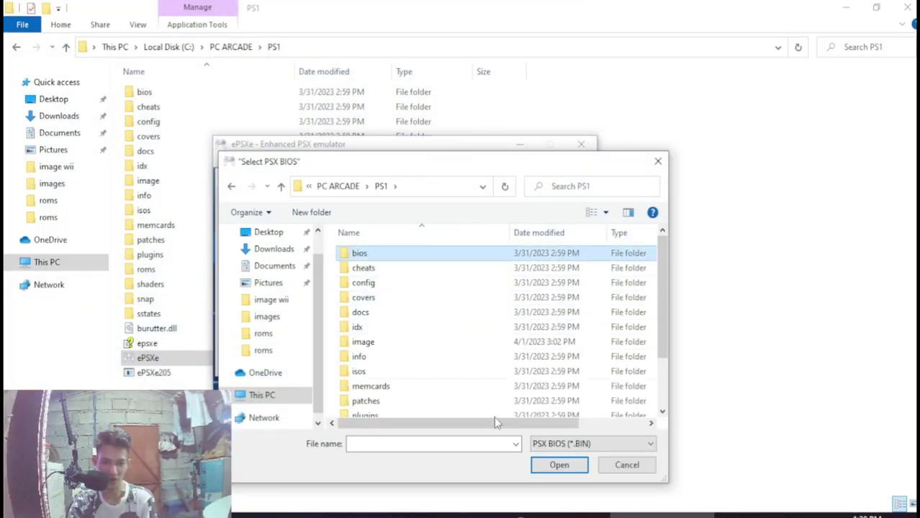
{"action": "left_click", "coordinate": [559, 465]}
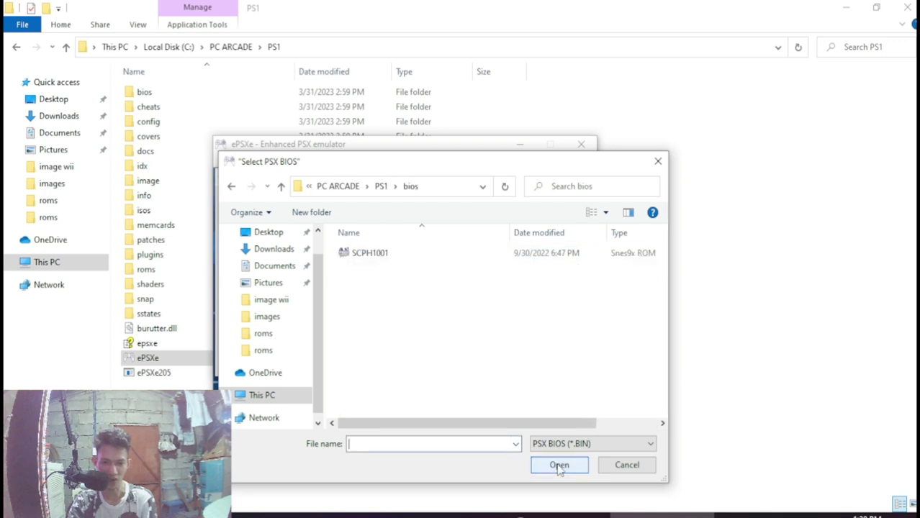
- Choose SCPH1001 as the PlayStation BIOS file and accept the BIOS configuration
{"action": "left_click", "coordinate": [378, 256]}
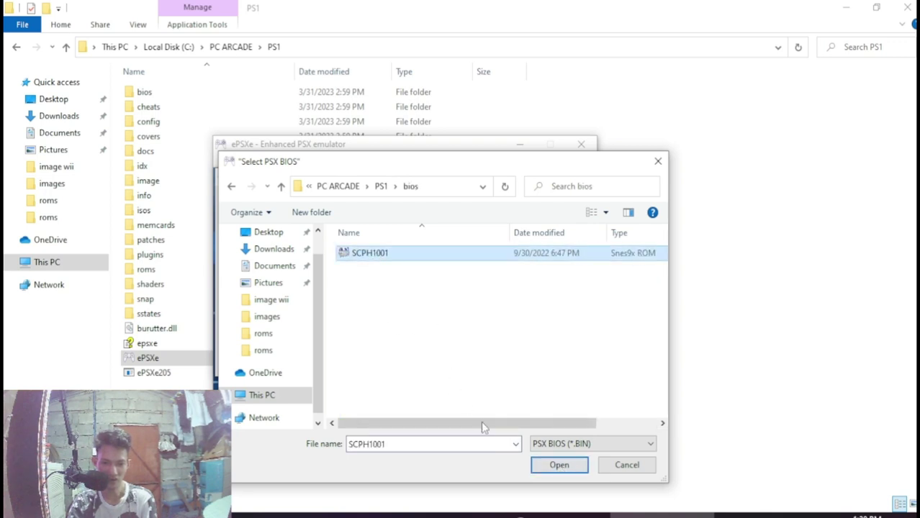
{"action": "left_click", "coordinate": [560, 465]}
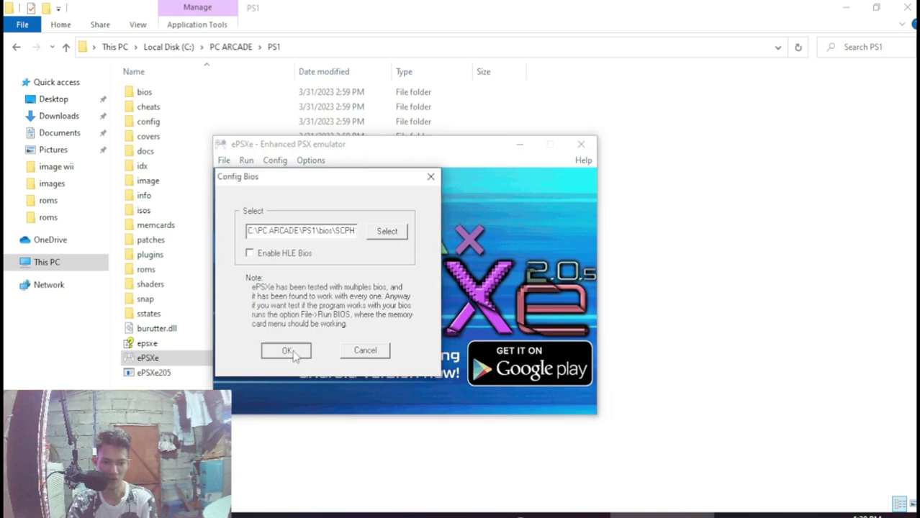
{"action": "left_click", "coordinate": [291, 352]}
- Run the BIOS on its own to test it, and exit from its main menu
{"action": "left_click_drag", "start_coordinate": [369, 154], "coordinate": [428, 131]}
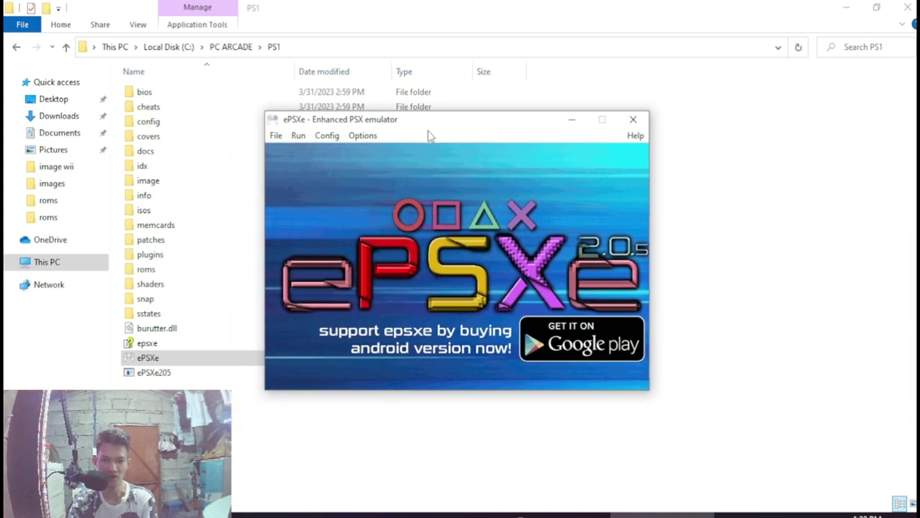
{"action": "left_click", "coordinate": [276, 137]}
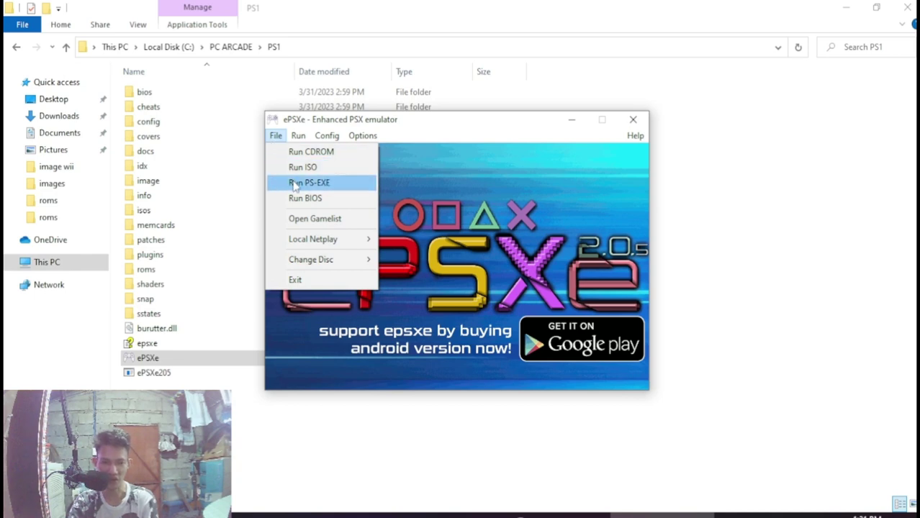
{"action": "left_click", "coordinate": [335, 200]}
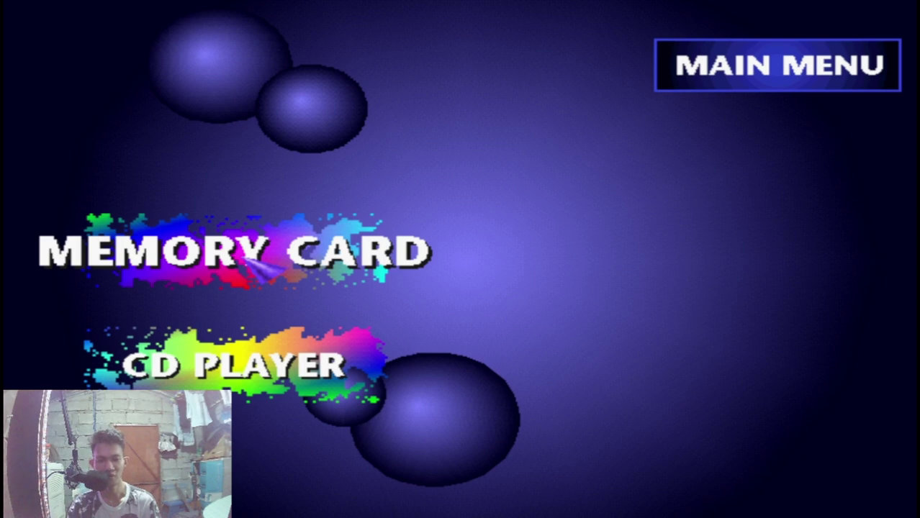
{"action": "key", "text": "Return"}
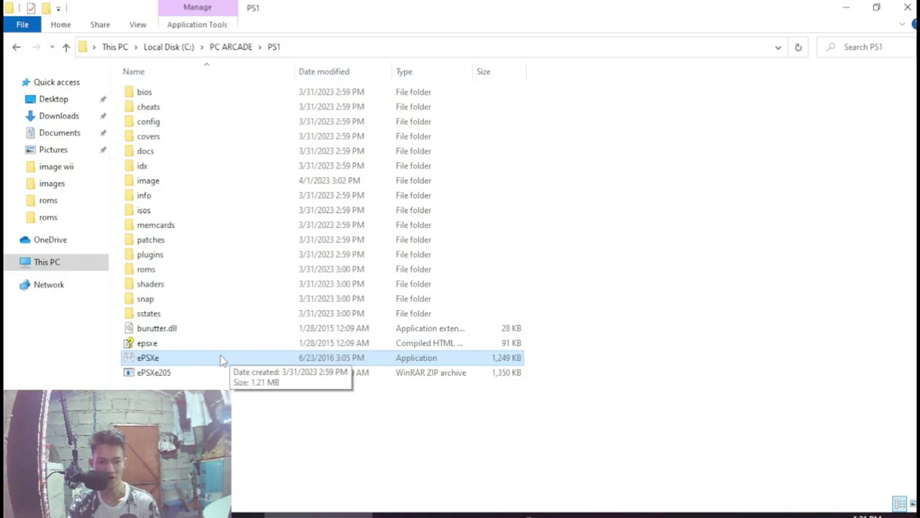
- Relaunch ePSXe from the PS1 folder and open the gamepad configuration for port 1, pad number 1
{"action": "double_click", "coordinate": [221, 358]}
{"action": "left_click_drag", "start_coordinate": [269, 52], "coordinate": [533, 102]}
{"action": "left_click", "coordinate": [371, 118]}
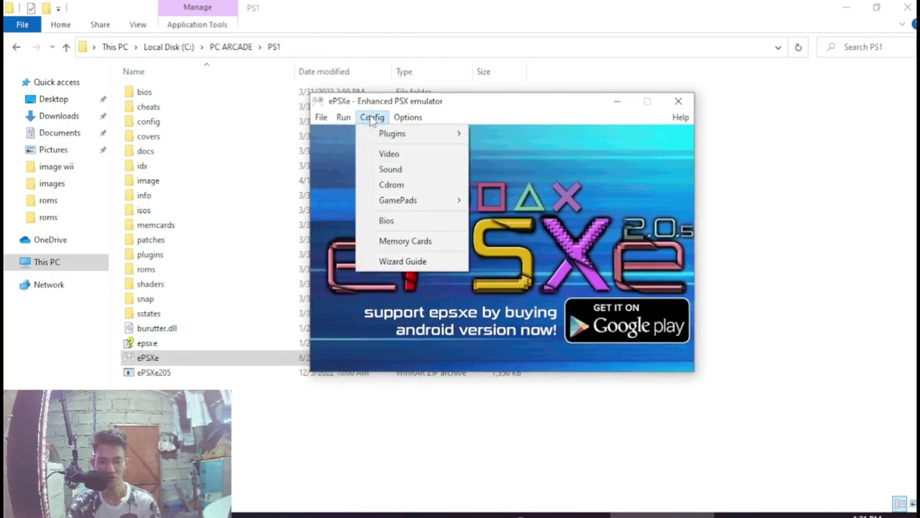
{"action": "mouse_move", "coordinate": [417, 205]}
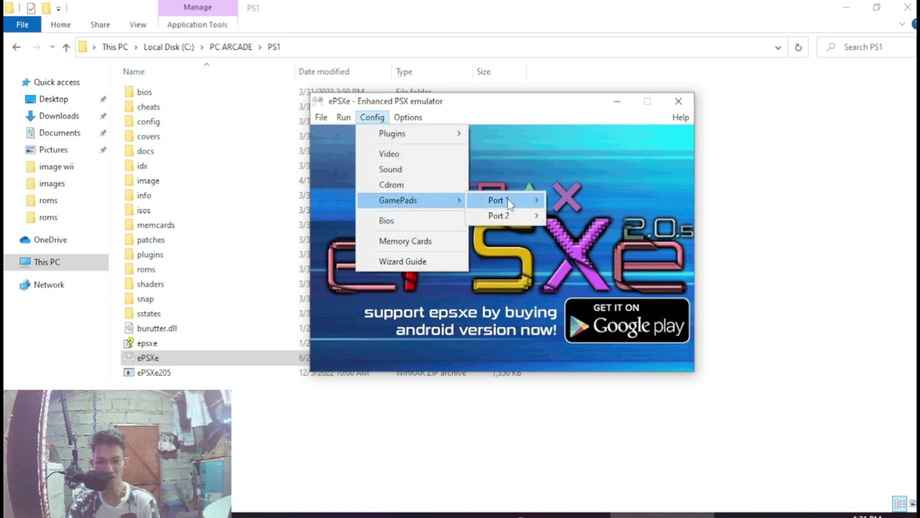
{"action": "mouse_move", "coordinate": [510, 202]}
{"action": "left_click", "coordinate": [584, 201]}
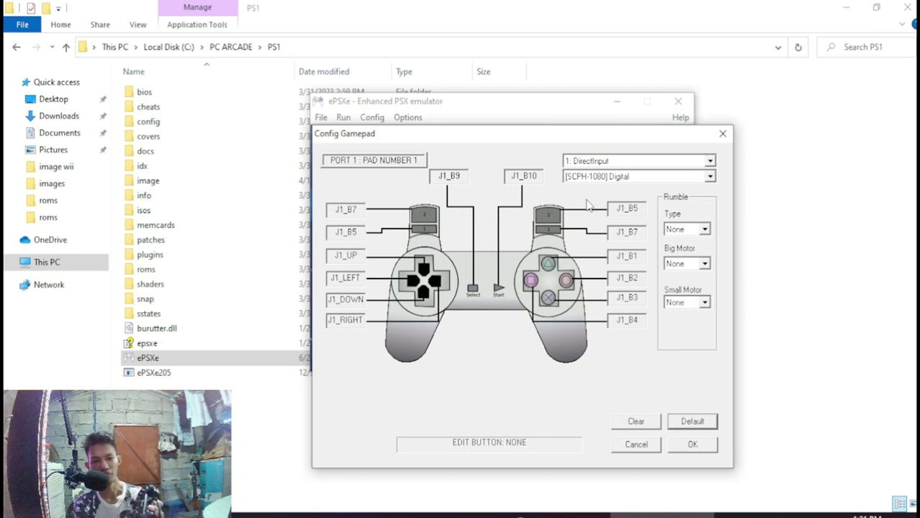
- Map the pad's four direction buttons to J1_UP, J1_LEFT, J1_DOWN and J1_RIGHT
{"action": "left_click", "coordinate": [355, 256]}
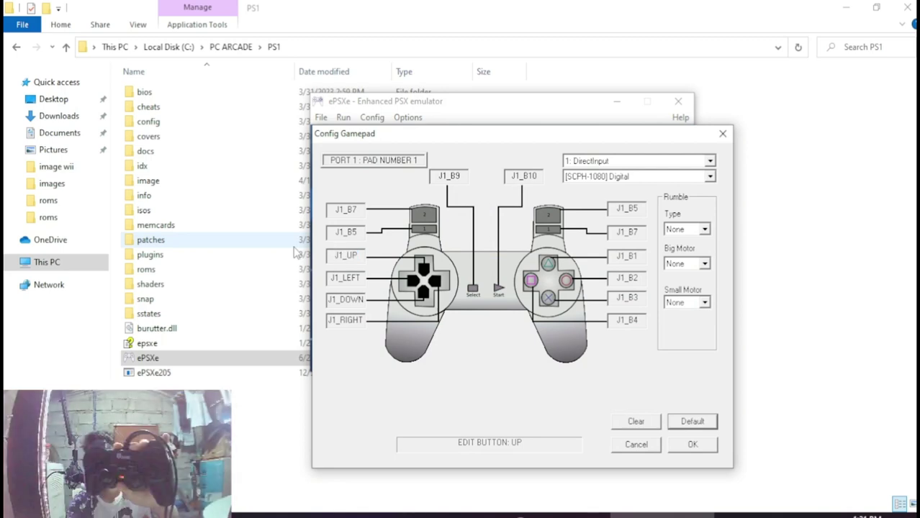
{"action": "left_click", "coordinate": [352, 279]}
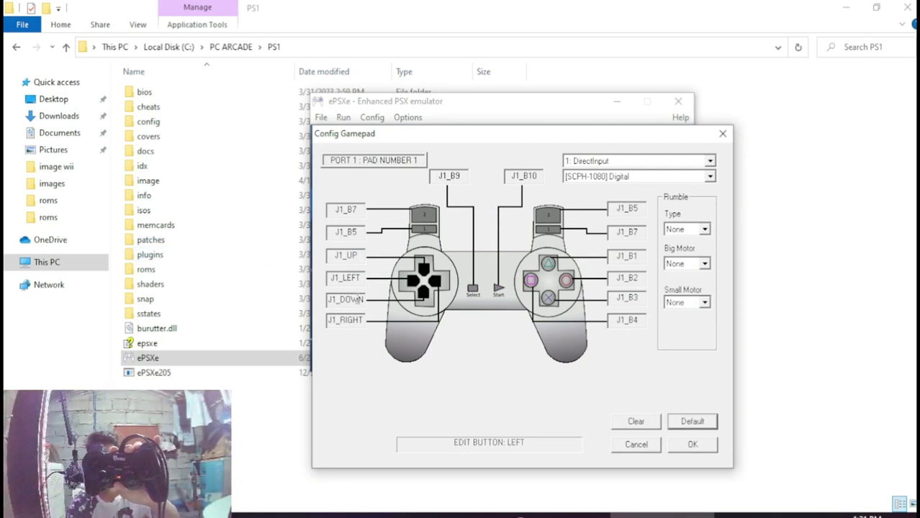
{"action": "left_click", "coordinate": [358, 298]}
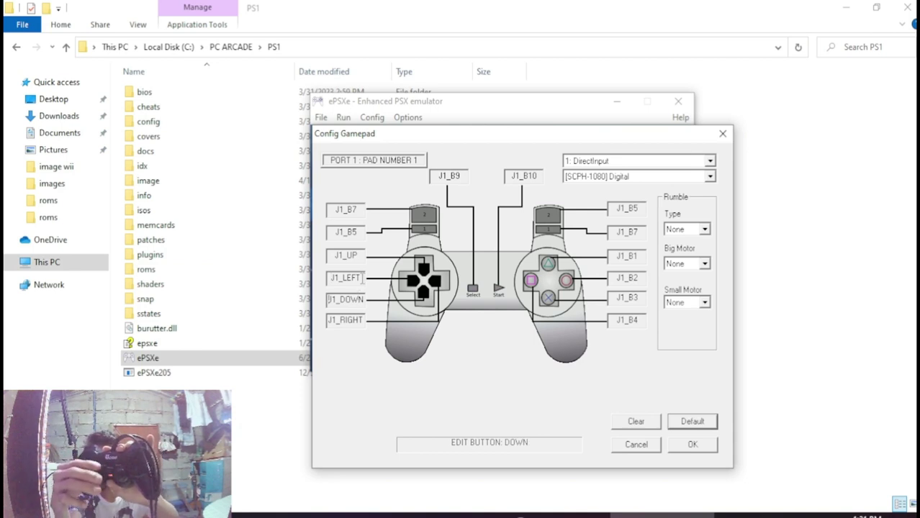
{"action": "left_click", "coordinate": [351, 317]}
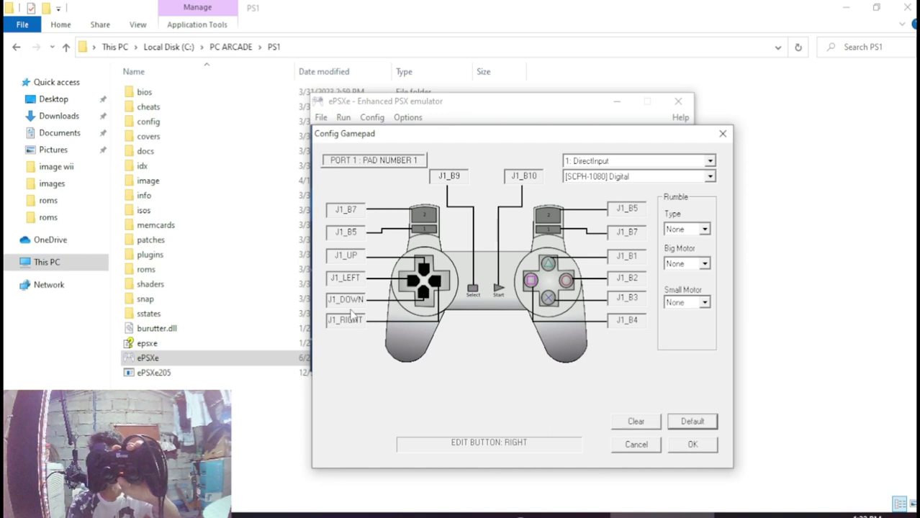
- Map L2 to J1_B5 and L1 to J1_B7, and open the Select button's mapping for editing
{"action": "left_click", "coordinate": [351, 208]}
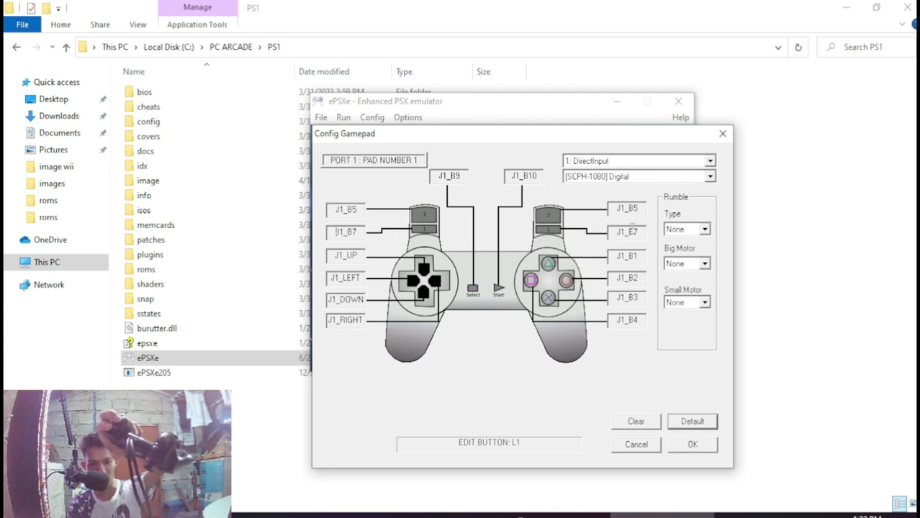
{"action": "left_click", "coordinate": [461, 175]}
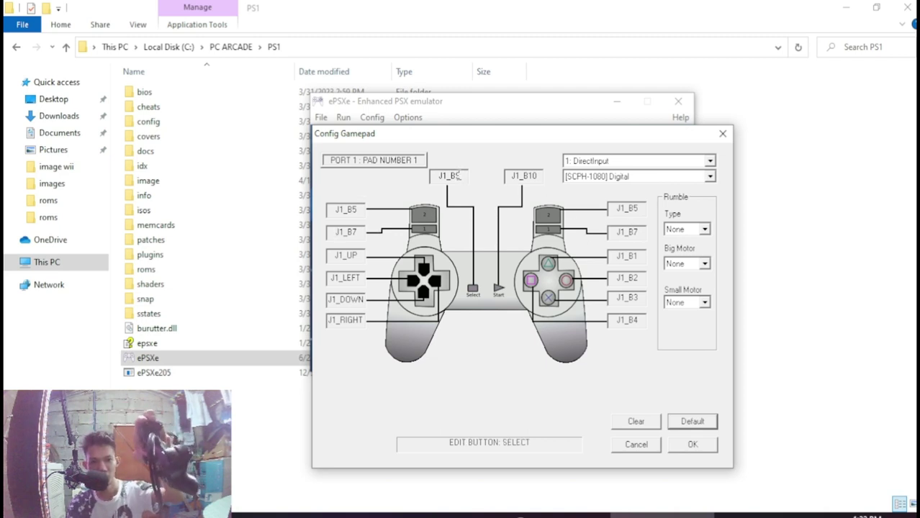